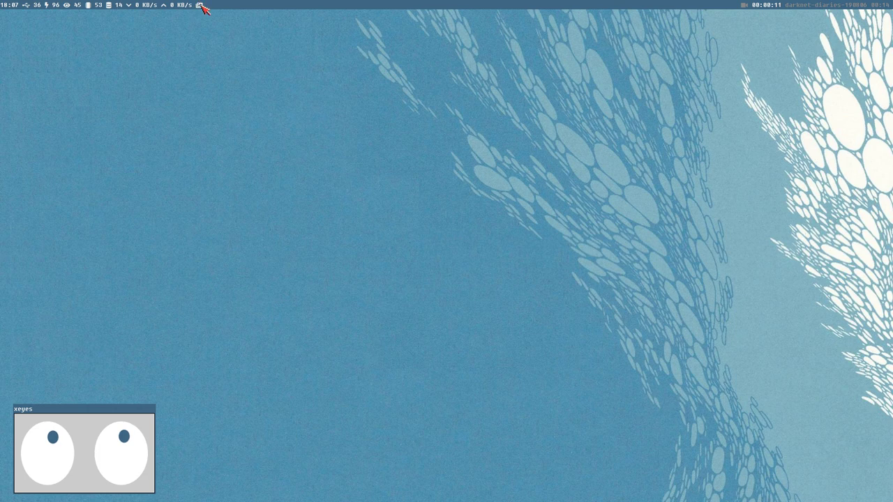
# Step: Cycle through several wallpapers from the polybar tray icon, ending on the blue abstract one
pyautogui.click(201, 6)
pyautogui.click(202, 5)
pyautogui.click(201, 6)
pyautogui.click(202, 6)
pyautogui.click(202, 5)
pyautogui.click(202, 5)
# Step: Expand the wallpaper module and step through pineapple-tile and shuffle to reach waver
pyautogui.rightClick(201, 5)
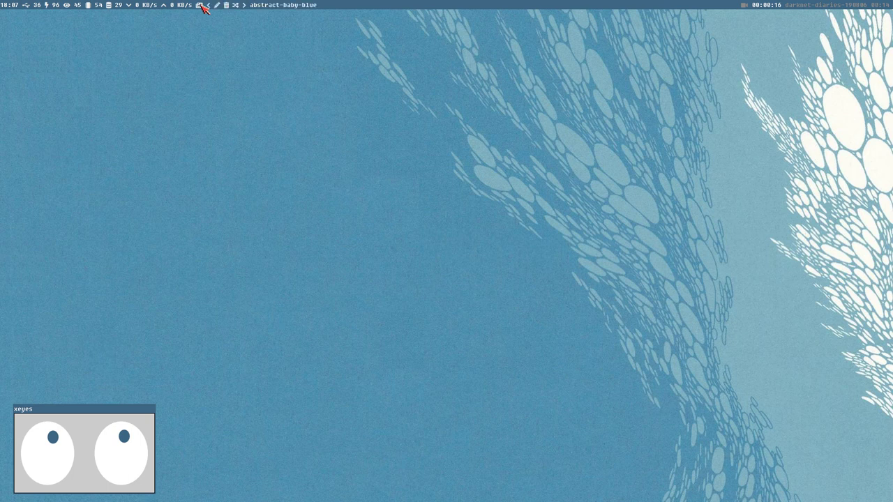
pyautogui.click(244, 5)
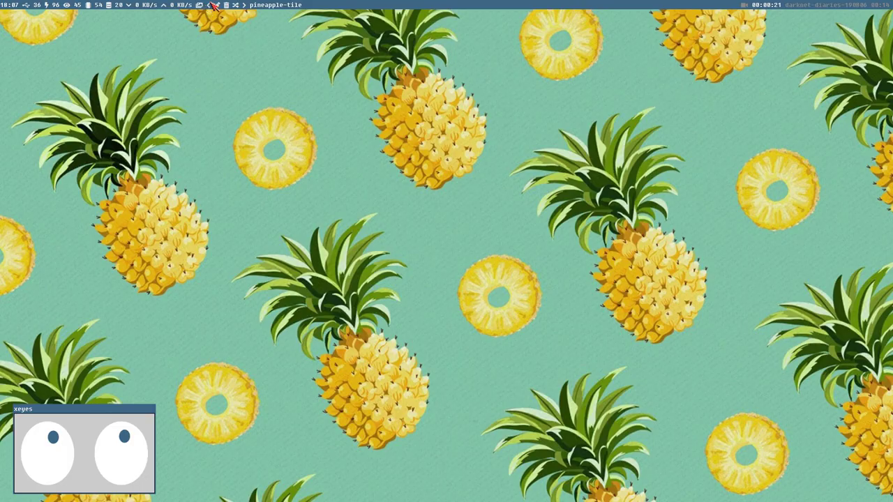
pyautogui.click(209, 5)
pyautogui.click(236, 6)
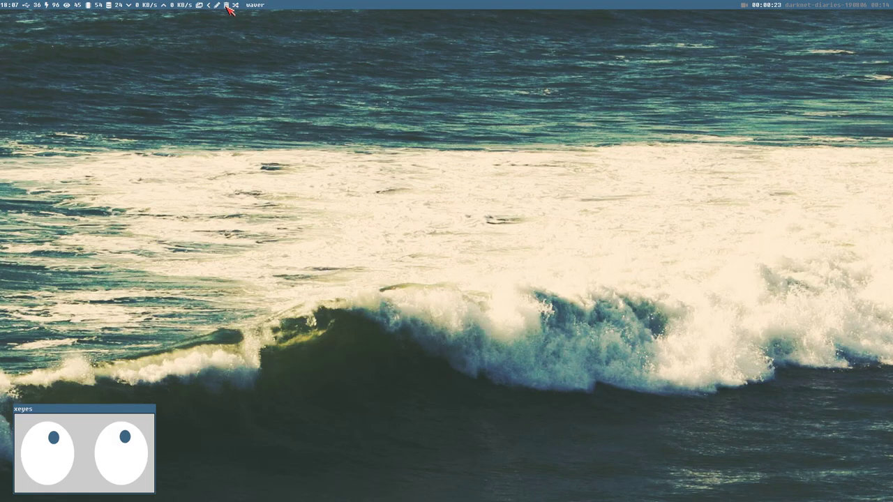
# Step: Cancel renaming waver, then blur the wave wallpaper and list available wallpapers
pyautogui.click(218, 5)
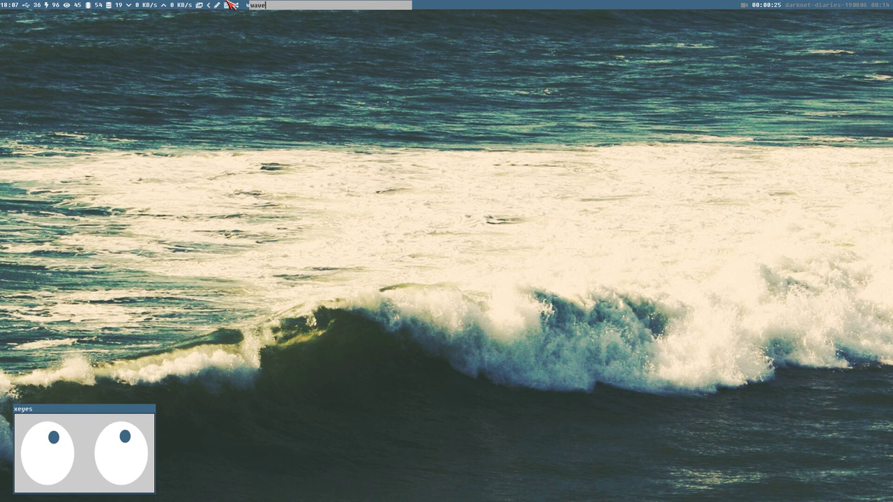
pyautogui.press('Escape')
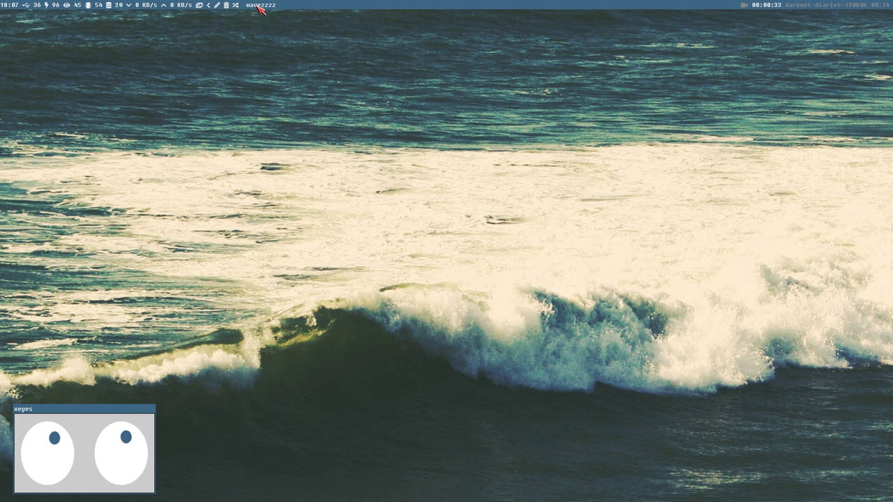
pyautogui.click(260, 6)
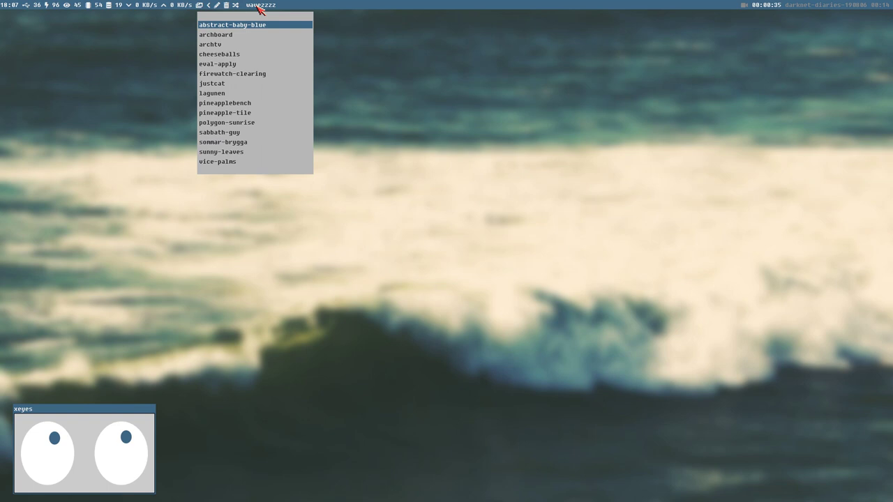
# Step: Choose polygon-sunrise from the wallpaper menu and bring up the polybar config editor
pyautogui.press('Down')
pyautogui.press('Down')
pyautogui.press('Down')
pyautogui.press('Down')
pyautogui.press('Down')
pyautogui.press('Down')
pyautogui.press('Down')
pyautogui.press('Down')
pyautogui.press('Down')
pyautogui.press('Down')
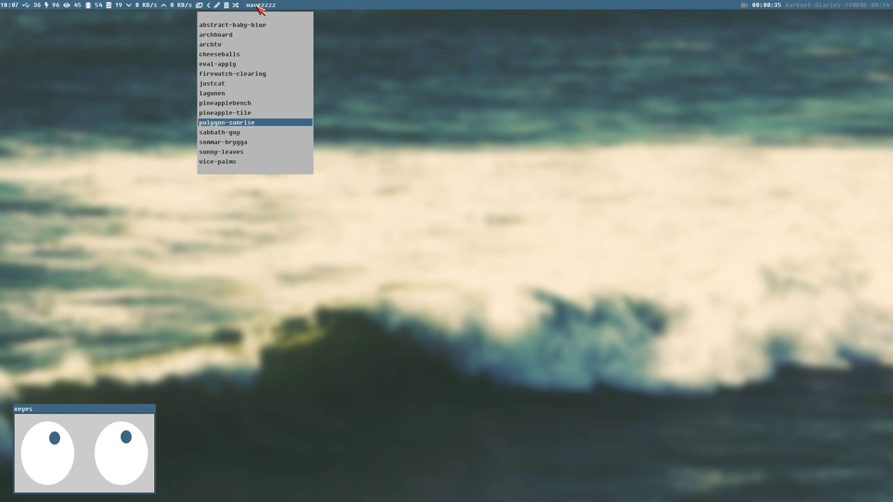
pyautogui.press('Return')
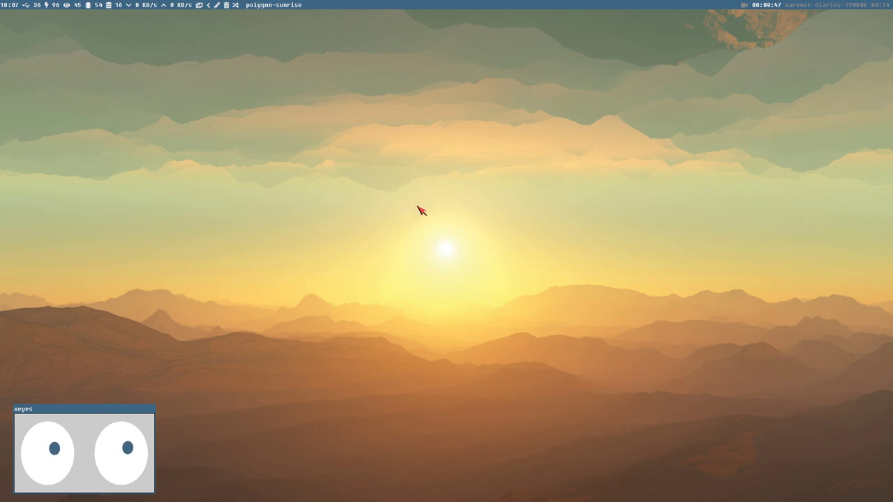
pyautogui.press('super+s')
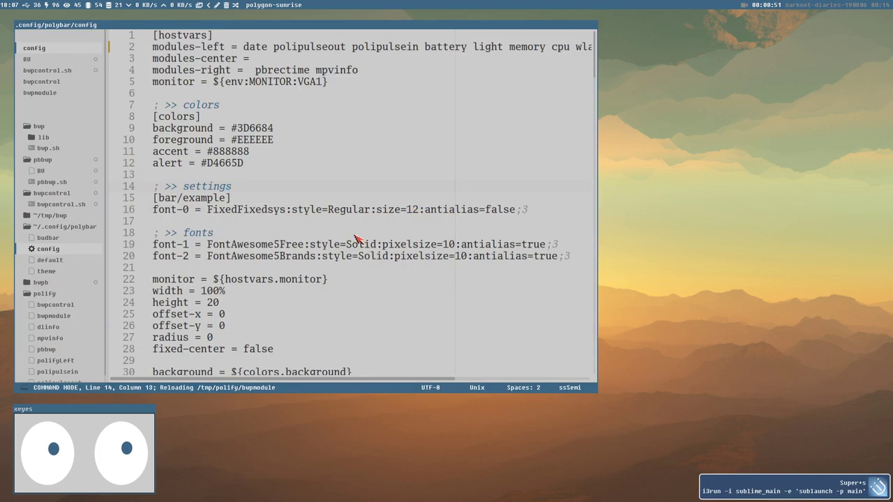
# Step: Open the file manager on tmp/bwp and a floating URxvt terminal, then clear it
pyautogui.press('super+e')
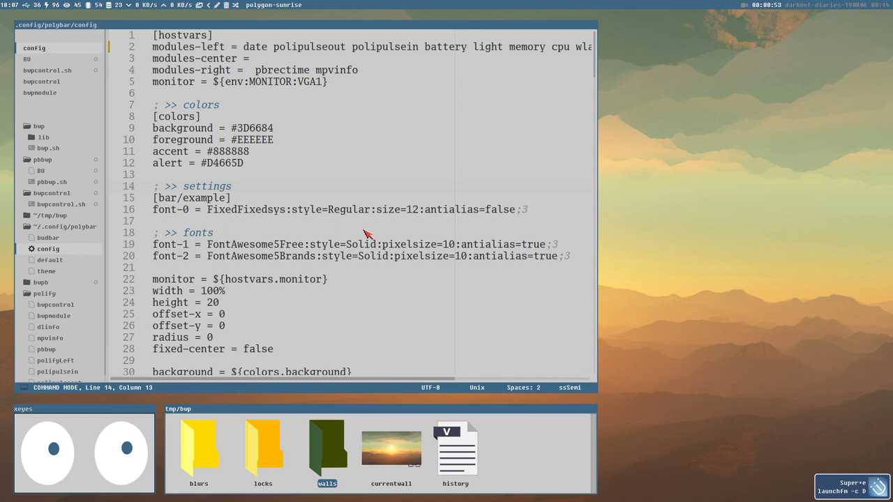
pyautogui.press('super+alt+Return')
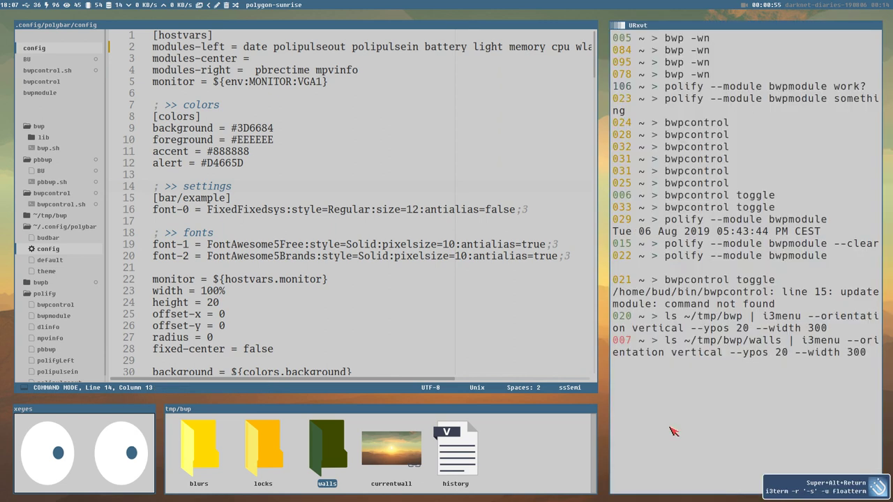
pyautogui.hotkey('ctrl', 'u')
pyautogui.write('c')
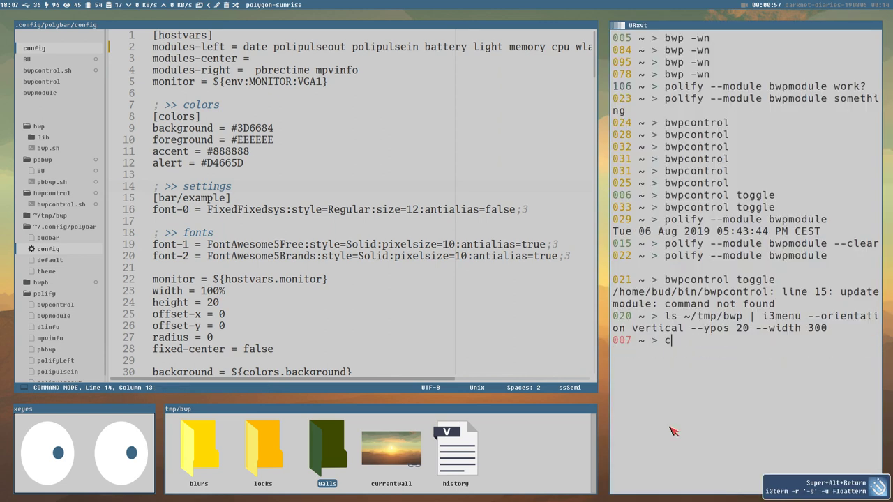
pyautogui.write('lear')
pyautogui.press('Return')
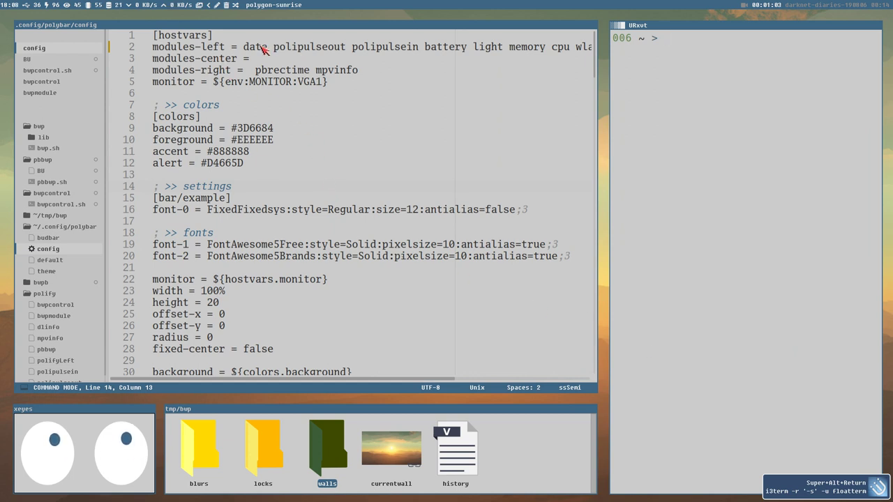
# Step: Inspect the modules-left list on line 2, selecting bwpmodule and neighbouring module names
pyautogui.moveTo(278, 51); pyautogui.dragTo(528, 49)
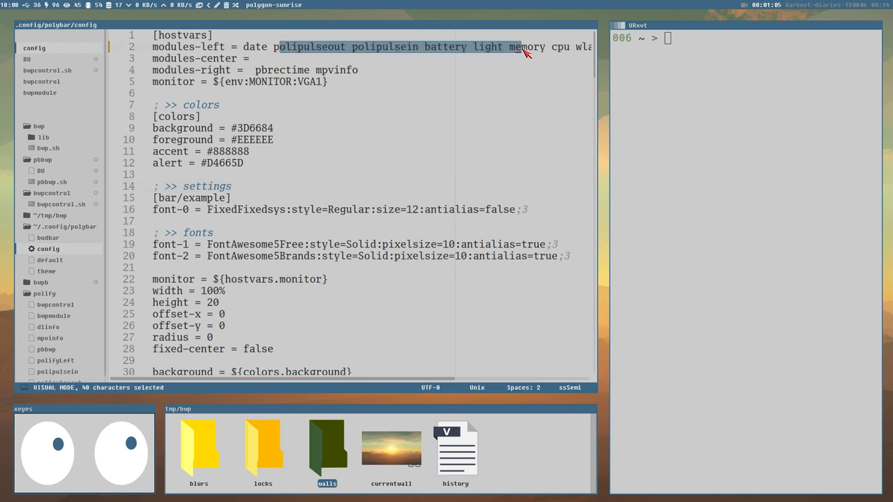
pyautogui.click(419, 70)
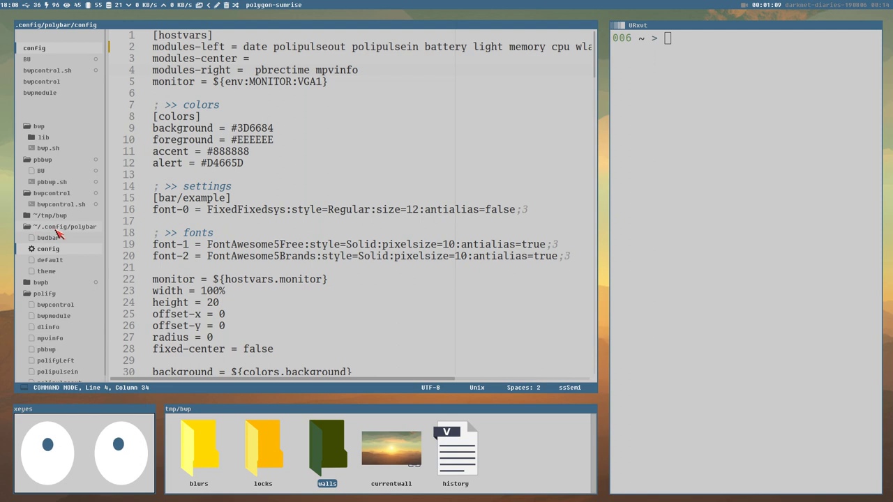
pyautogui.click(396, 47)
pyautogui.moveTo(398, 49); pyautogui.dragTo(618, 59)
pyautogui.moveTo(551, 48); pyautogui.dragTo(604, 56)
pyautogui.click(564, 47)
pyautogui.click(528, 49)
pyautogui.moveTo(528, 49); pyautogui.dragTo(214, 50)
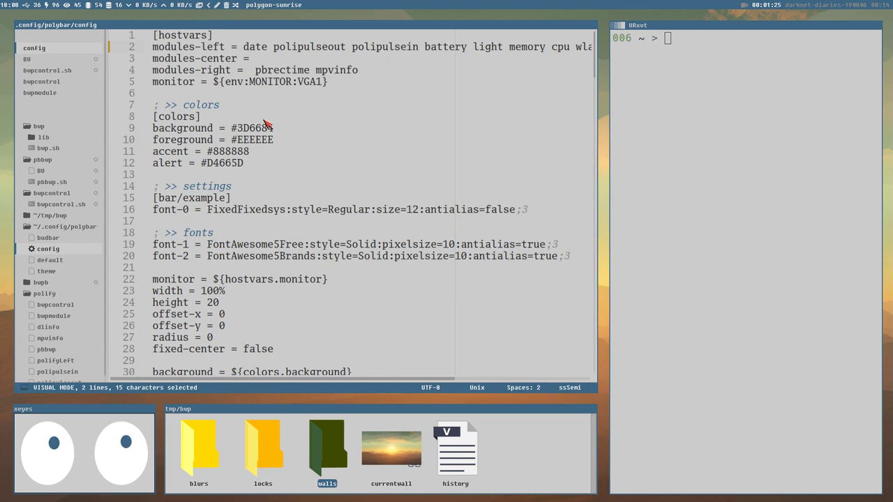
# Step: Scroll down to the [module/bwpmodule] section, then switch to the polify page in Pale Moon
pyautogui.scroll(-10, 318, 91)
pyautogui.scroll(-6, 319, 92)
pyautogui.scroll(-1, 166, 187)
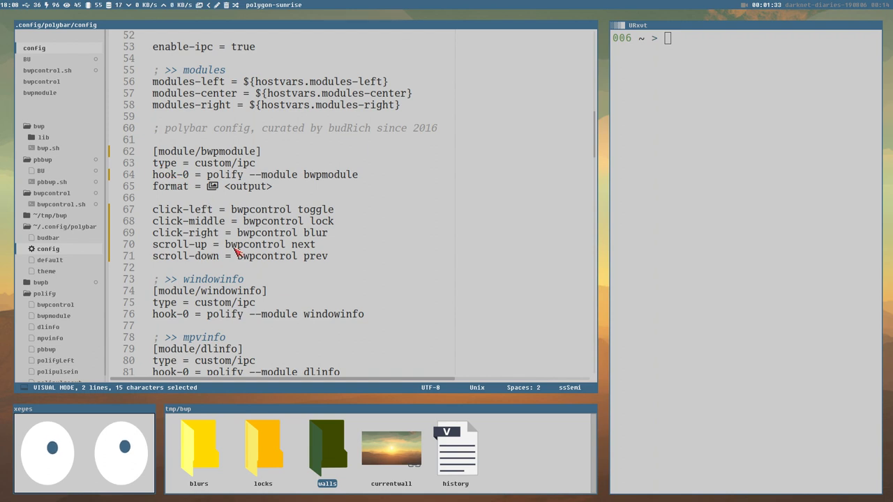
pyautogui.press('super+f')
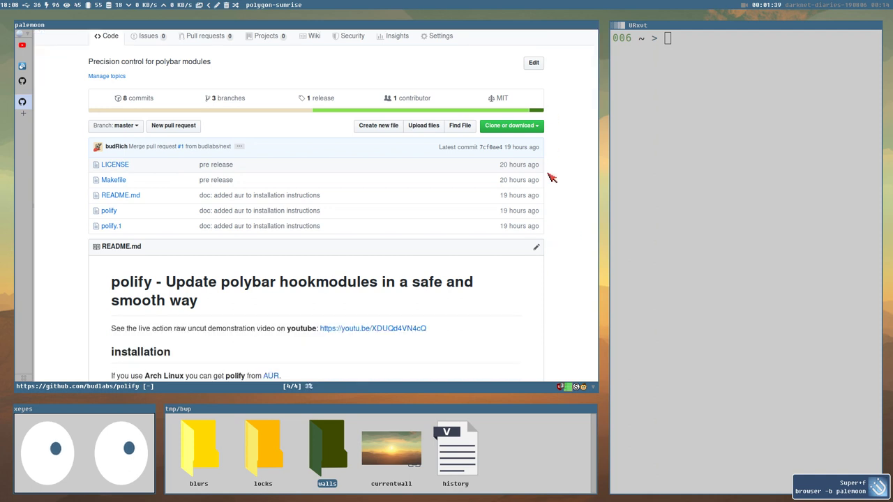
# Step: Read through the polify README's usage and options, then return to the polybar config
pyautogui.scroll(-3, 312, 157)
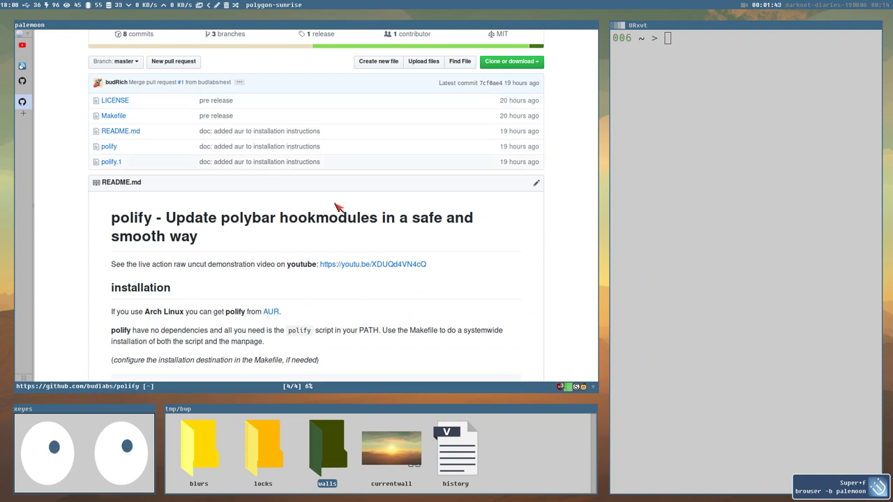
pyautogui.scroll(-3, 320, 167)
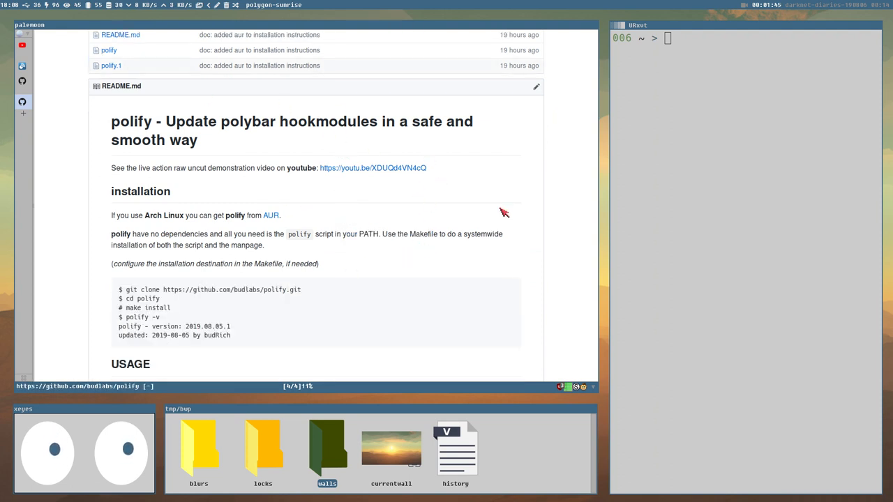
pyautogui.scroll(3, 524, 161)
pyautogui.scroll(1, 524, 161)
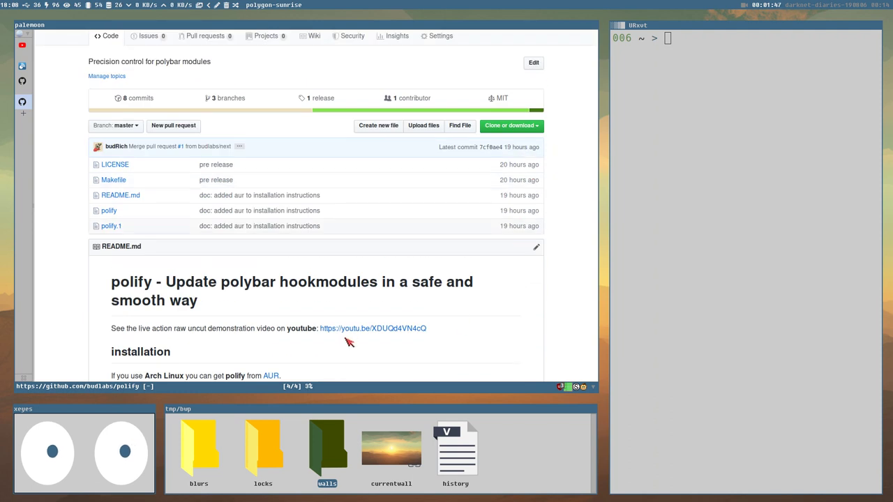
pyautogui.scroll(-5, 440, 241)
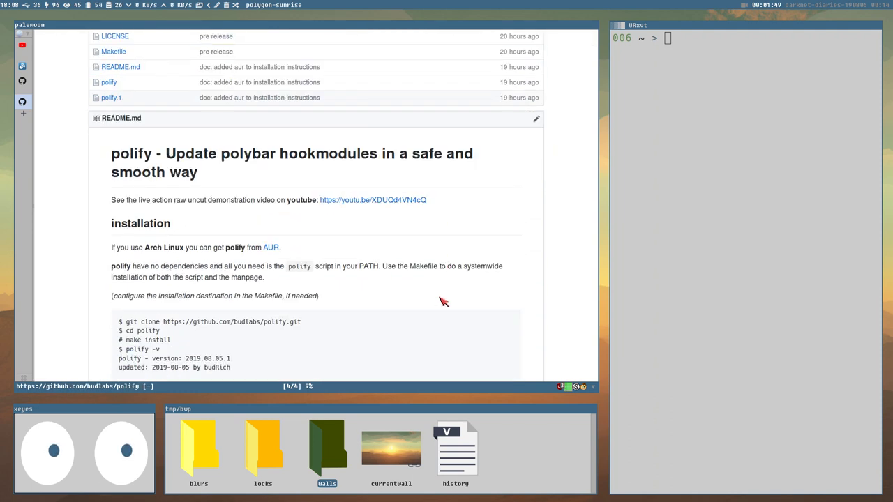
pyautogui.scroll(5, 425, 272)
pyautogui.scroll(-20, 368, 251)
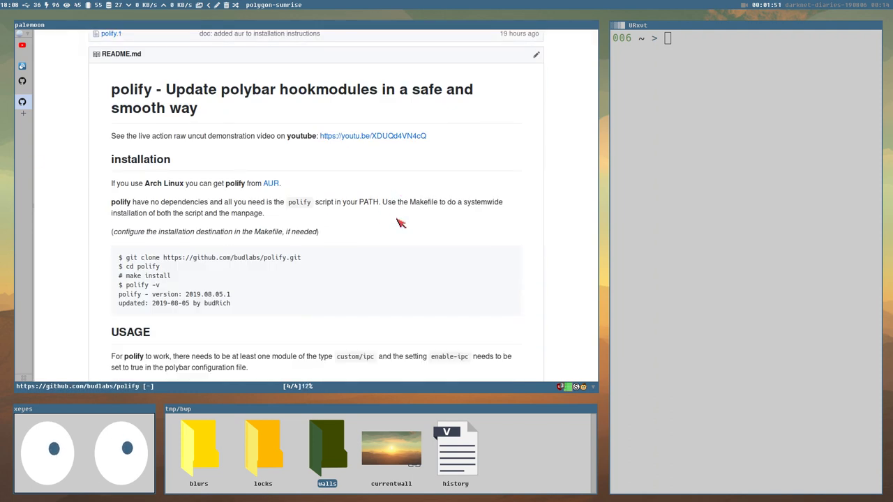
pyautogui.scroll(-15, 400, 214)
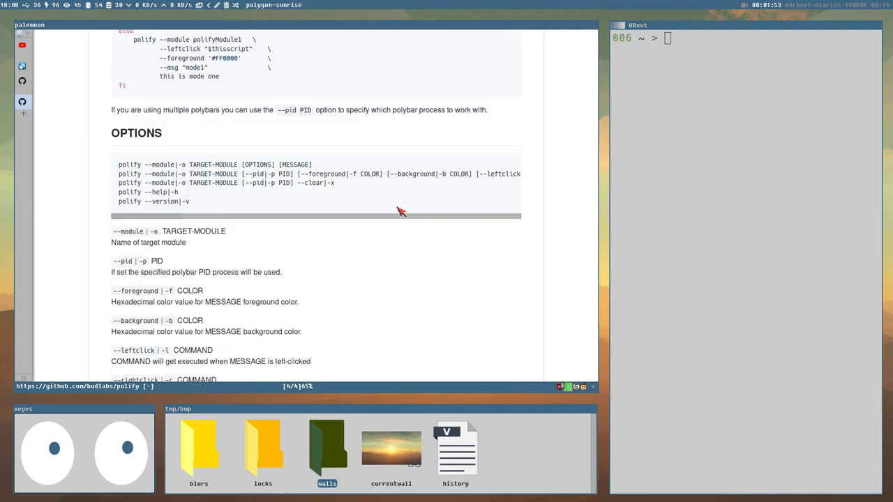
pyautogui.scroll(-4, 407, 206)
pyautogui.scroll(18, 412, 209)
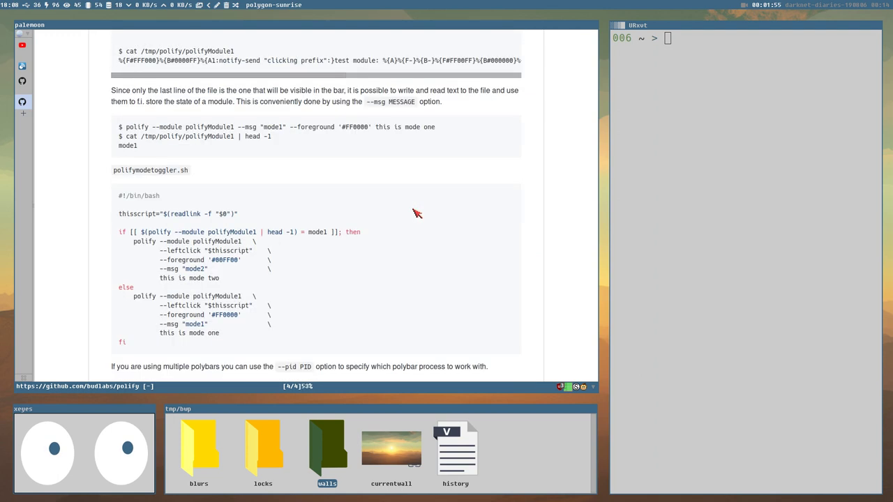
pyautogui.scroll(18, 415, 213)
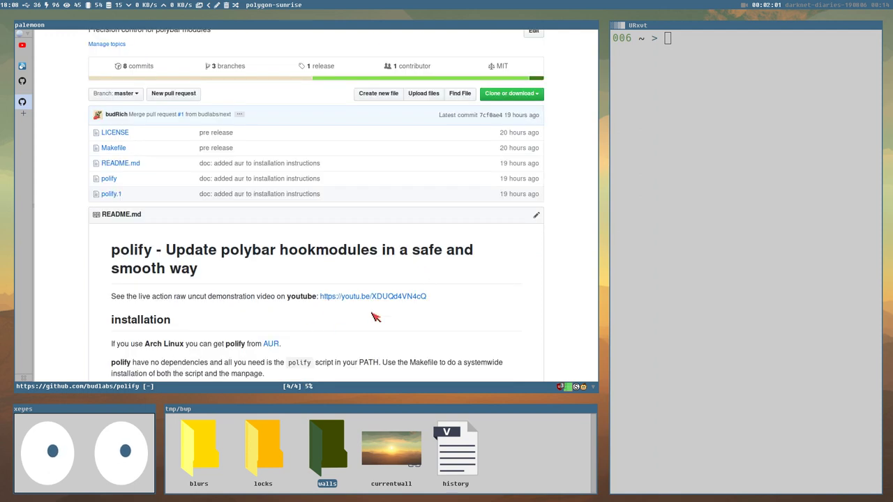
pyautogui.press('super+s')
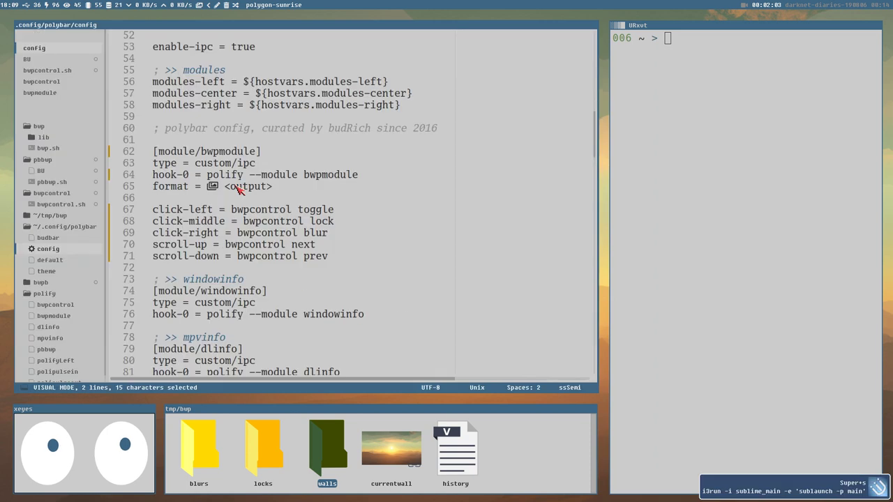
# Step: Examine the bwpmodule header, its polify command on line 64, and lines 65–71
pyautogui.click(165, 156)
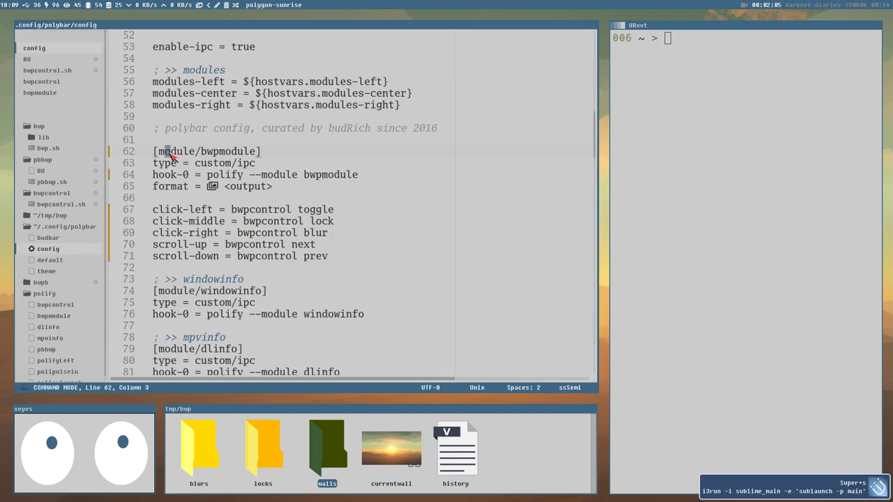
pyautogui.moveTo(204, 153); pyautogui.dragTo(256, 155)
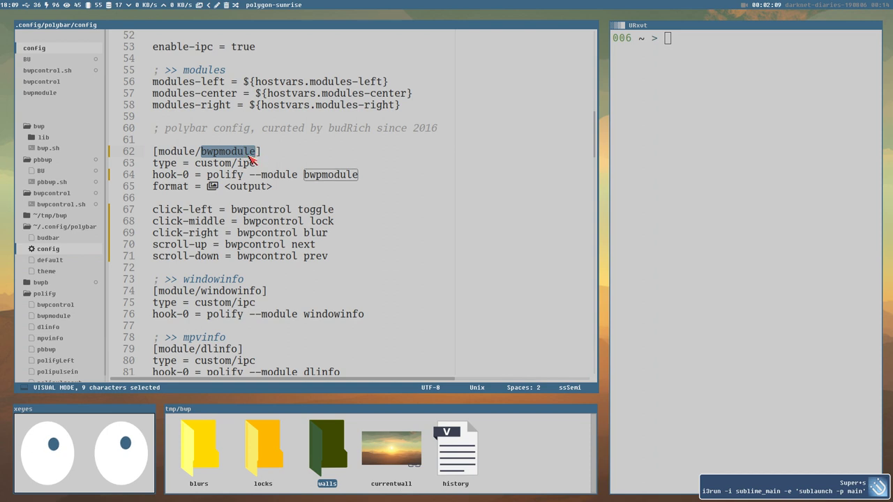
pyautogui.moveTo(209, 178); pyautogui.dragTo(327, 178)
pyautogui.click(340, 179)
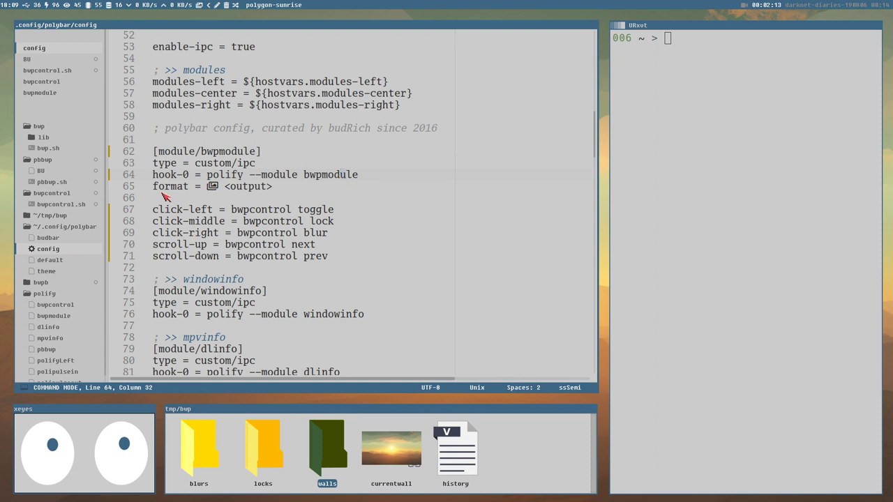
pyautogui.moveTo(154, 186); pyautogui.dragTo(349, 261)
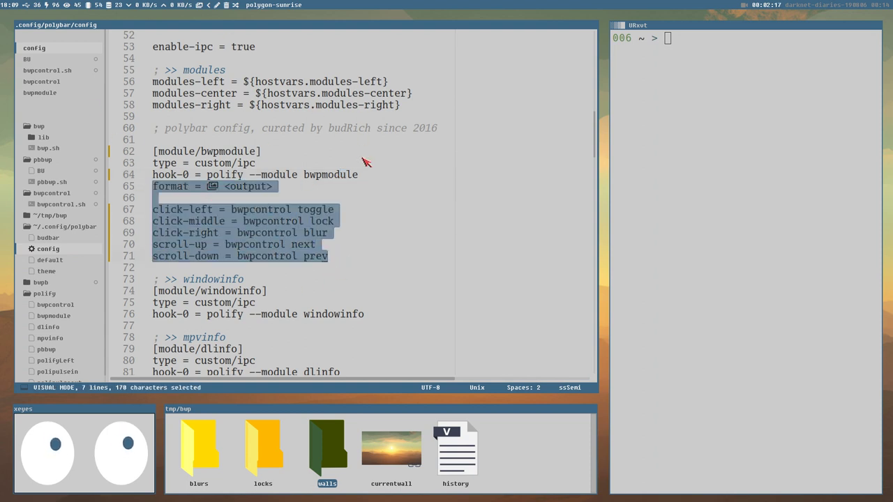
pyautogui.scroll(4, 319, 216)
pyautogui.scroll(-4, 319, 223)
pyautogui.scroll(1, 286, 244)
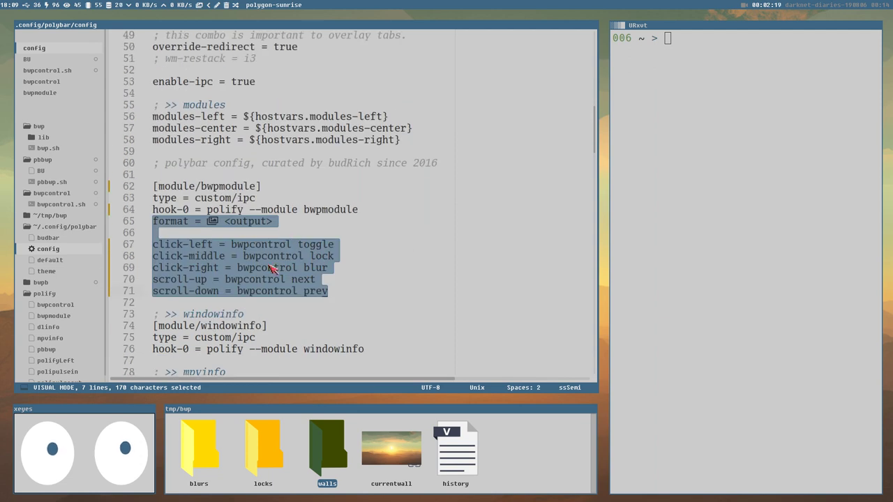
pyautogui.click(235, 245)
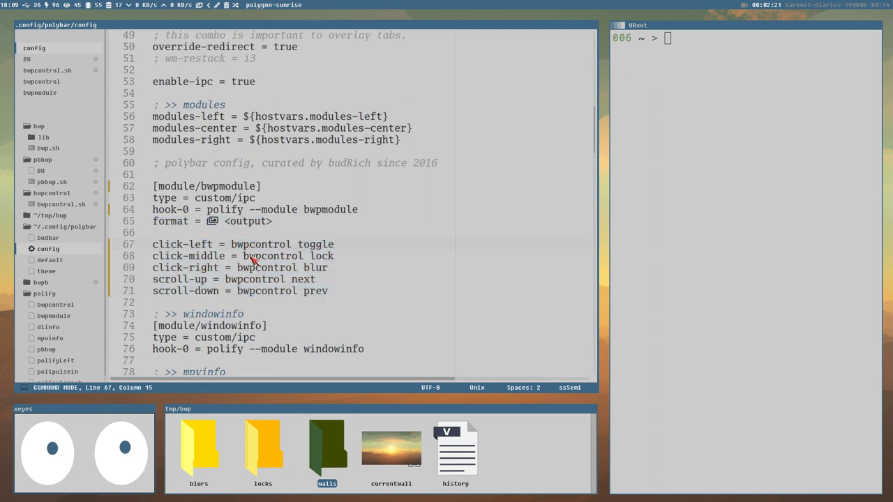
# Step: Select 'bwpcontrol' in the line 67 click-left binding and open bwpcontrol.sh
pyautogui.click(256, 291)
pyautogui.click(257, 246)
pyautogui.doubleClick(235, 245)
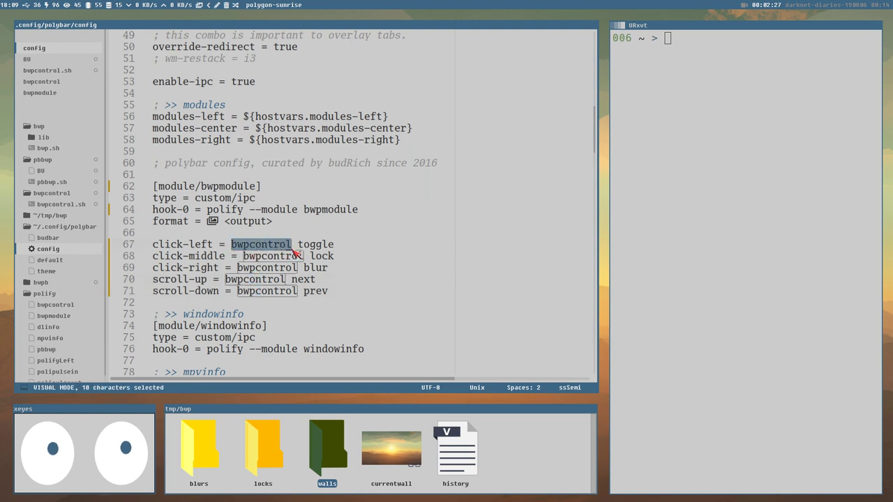
pyautogui.click(68, 206)
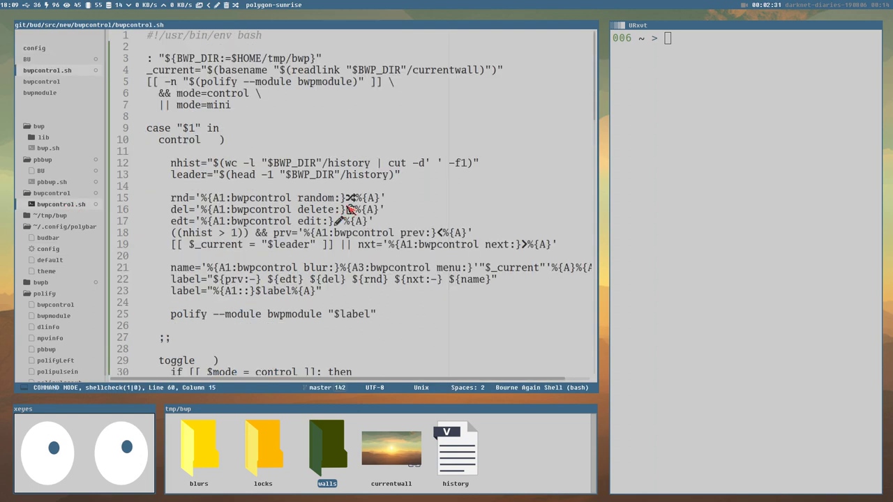
# Step: Scroll through bwpcontrol.sh, then switch back to the polybar config file
pyautogui.scroll(-3, 359, 174)
pyautogui.scroll(-8, 381, 164)
pyautogui.scroll(-8, 325, 187)
pyautogui.scroll(17, 335, 196)
pyautogui.scroll(2, 335, 196)
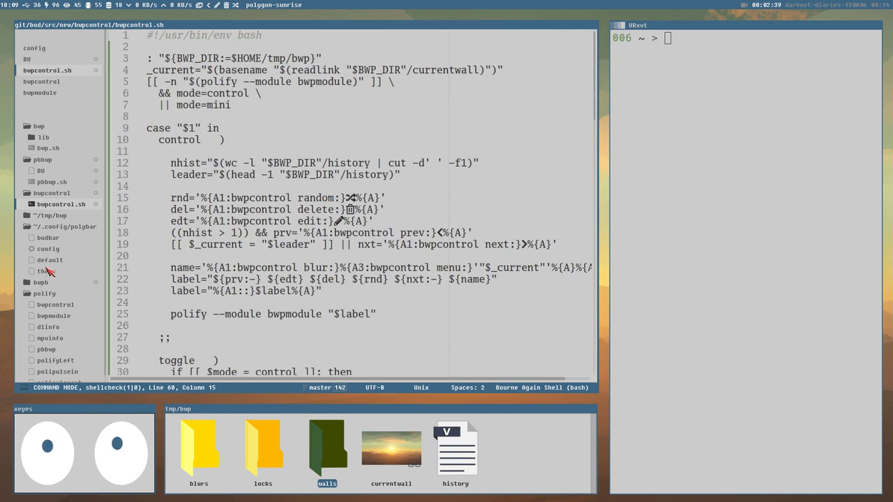
pyautogui.click(48, 251)
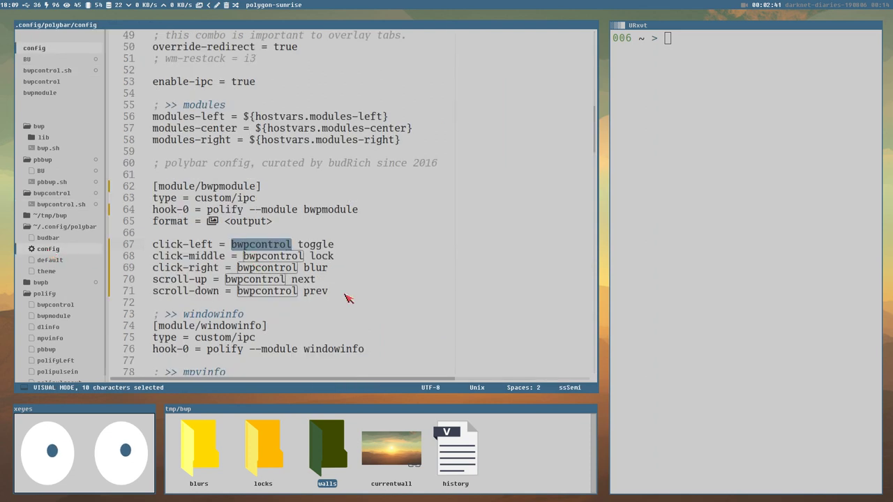
# Step: Comment out bwpmodule lines 65–71 and save the polybar config
pyautogui.press('j')
pyautogui.press('j')
pyautogui.press('j')
pyautogui.press('j')
pyautogui.press('o')
pyautogui.press('k')
pyautogui.press('k')
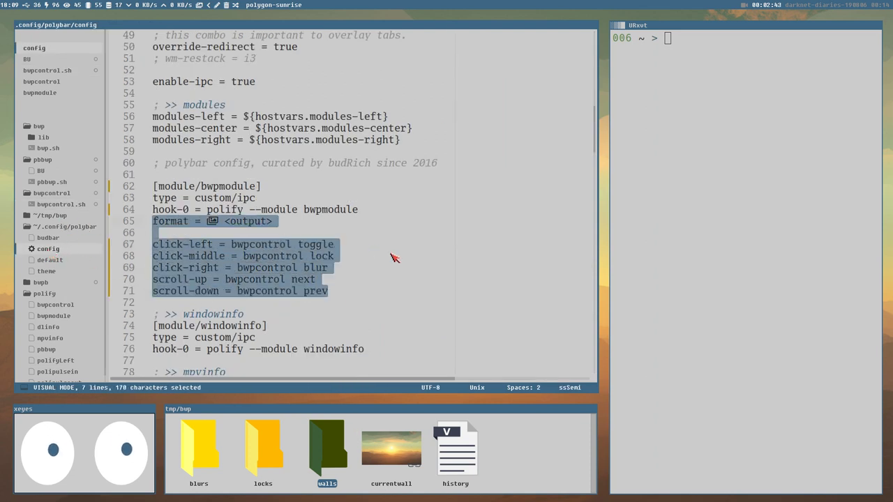
pyautogui.hotkey('ctrl', '/')
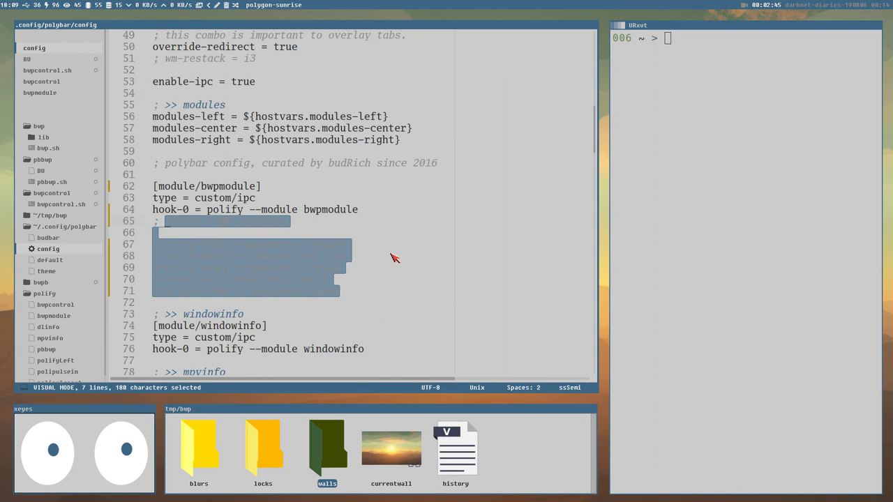
pyautogui.hotkey('ctrl', 's')
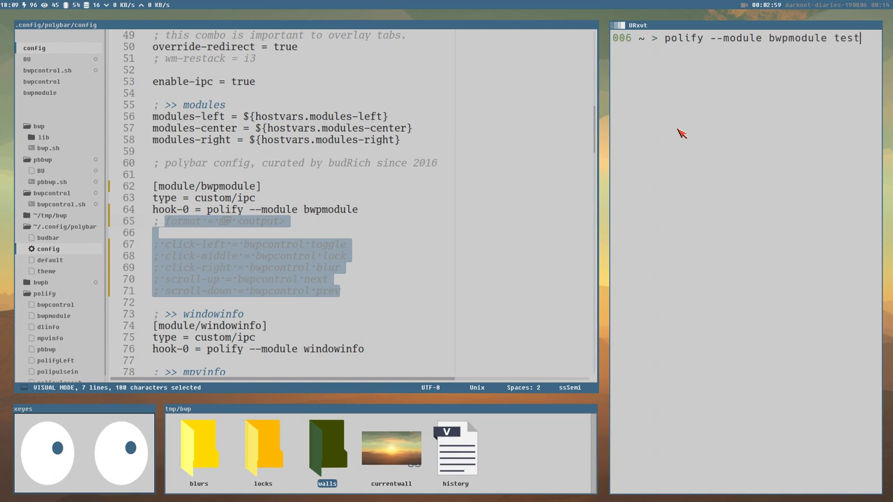
# Step: Run the polify test message in URxvt and uncomment the format line 65
pyautogui.press('Return')
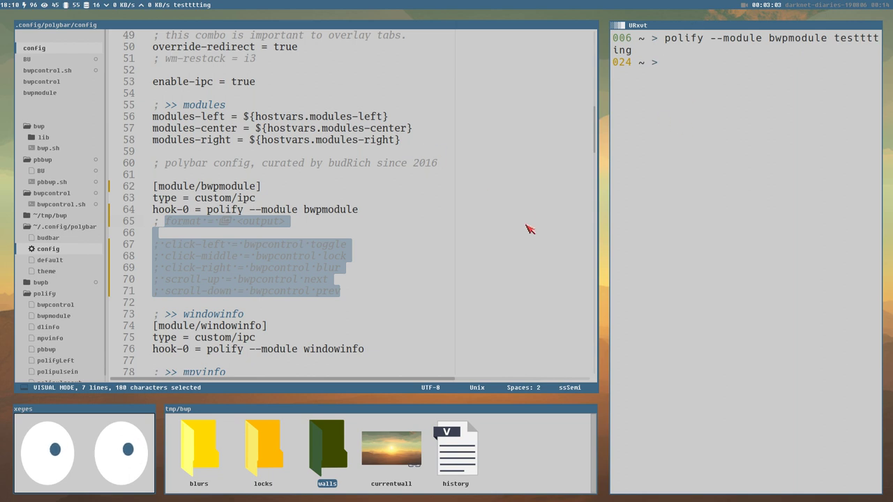
pyautogui.click(318, 224)
pyautogui.hotkey('ctrl', '/')
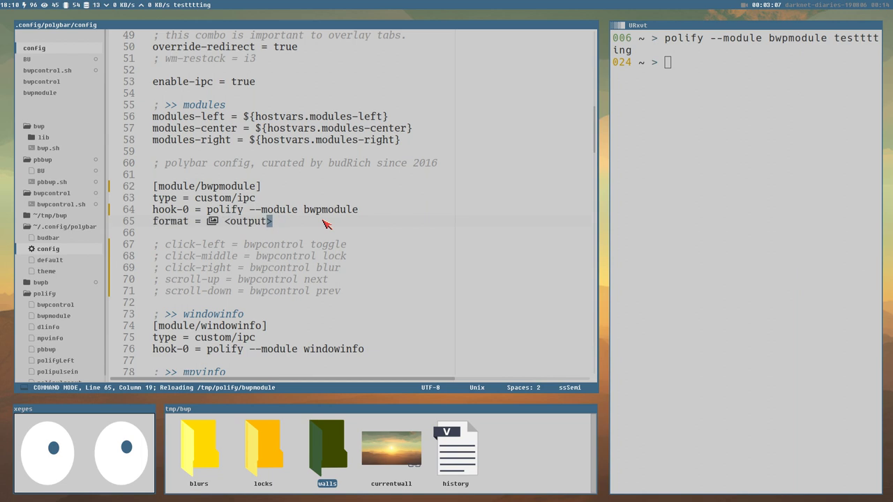
# Step: Check the icon glyph on line 65, save, and bring up the icon font picker
pyautogui.doubleClick(212, 221)
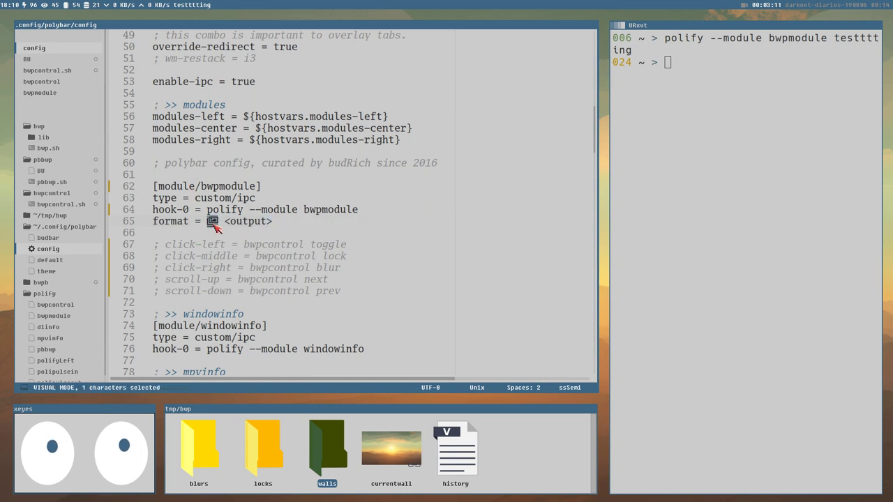
pyautogui.press('Escape')
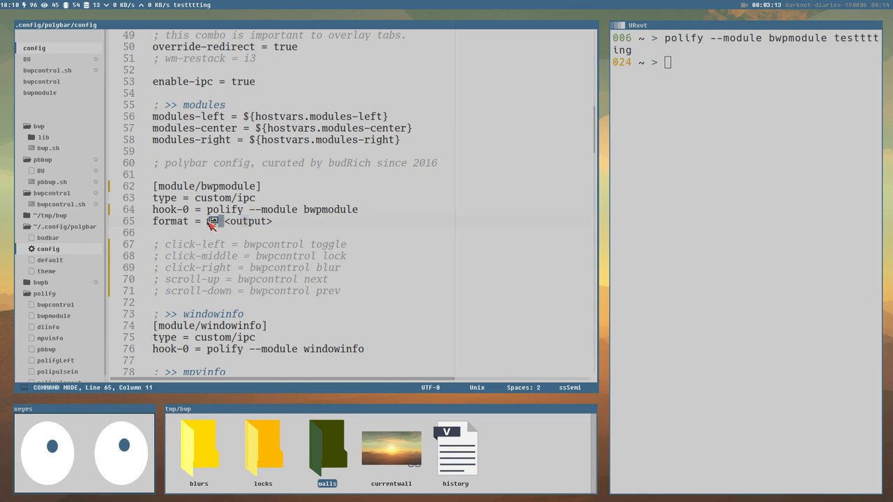
pyautogui.press('super+i')
# Step: Make line 65's format put an image glyph before <output>, and save
pyautogui.click(154, 222)
pyautogui.moveTo(156, 220); pyautogui.dragTo(205, 215)
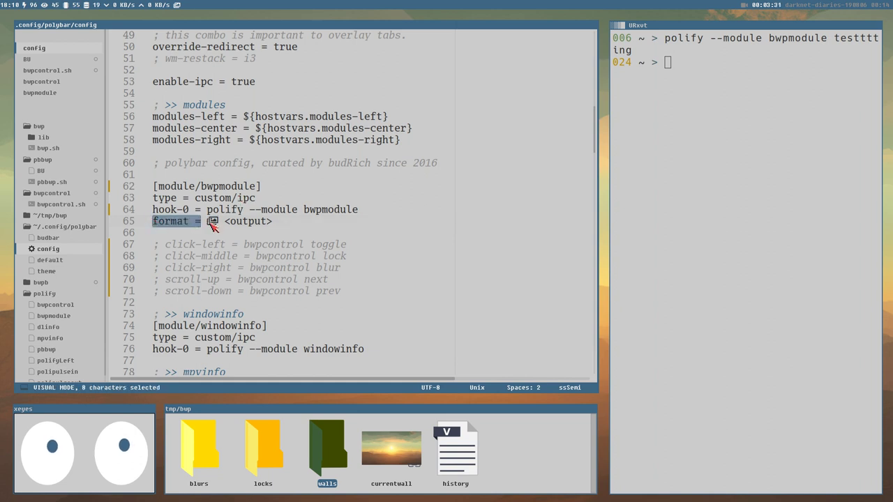
pyautogui.press('Escape')
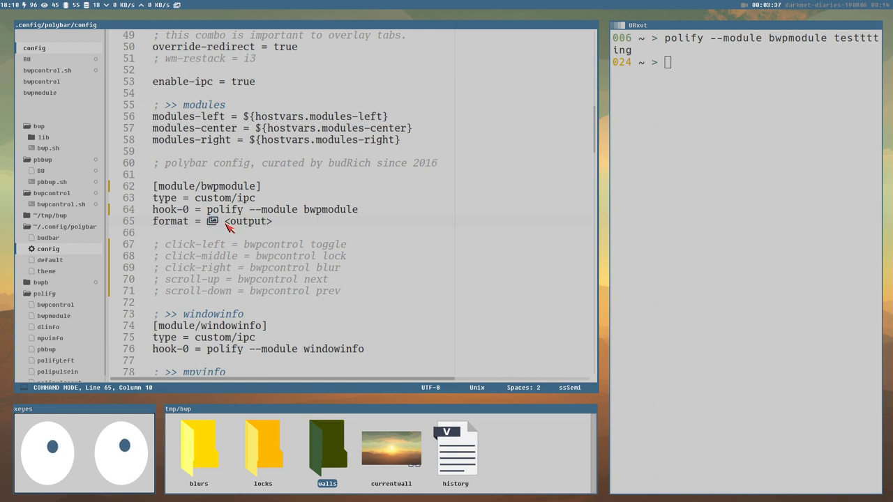
pyautogui.doubleClick(227, 226)
pyautogui.click(214, 212)
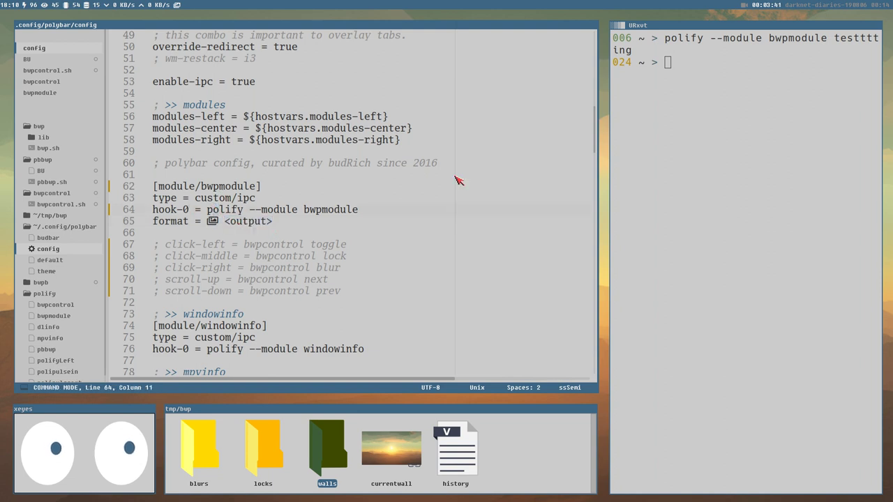
pyautogui.click(297, 222)
pyautogui.hotkey('ctrl', 's')
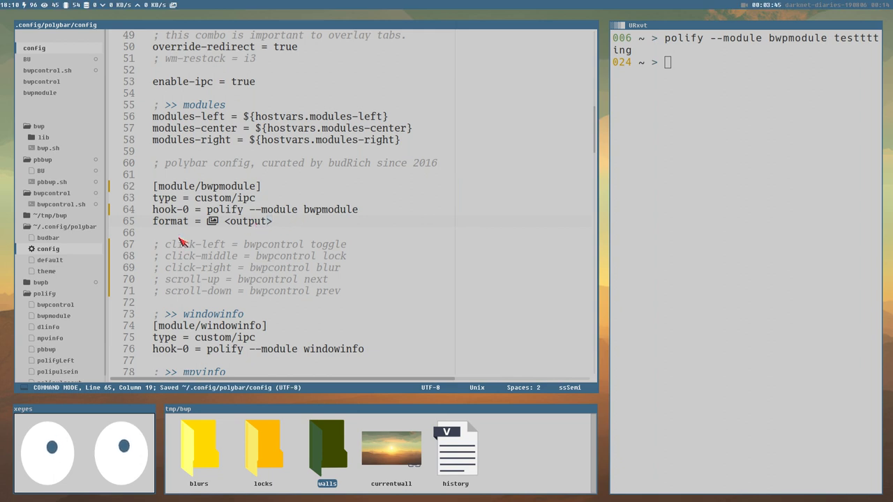
# Step: Rerun the polify test command with the text changed to testttttingdsfsdf
pyautogui.click(208, 222)
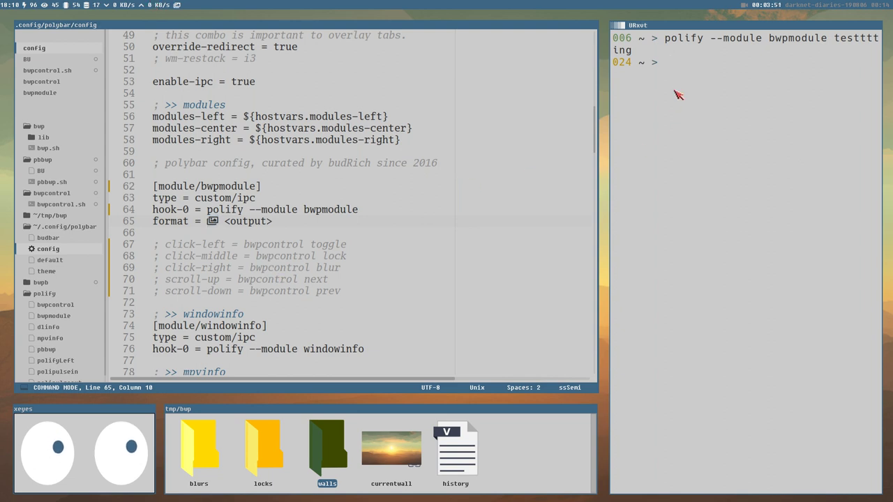
pyautogui.press('Up')
pyautogui.write('dsfsd')
pyautogui.write('f')
pyautogui.press('Return')
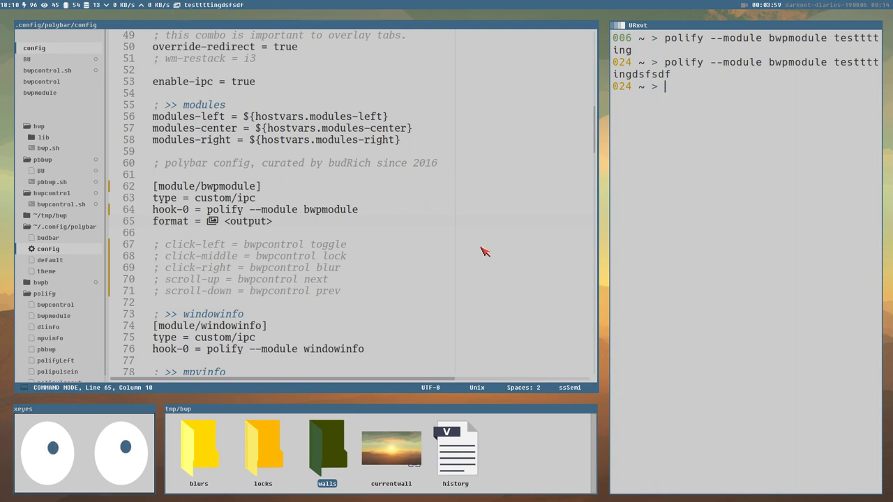
# Step: Uncomment lines 70–71, bind scroll-up to 'bwp -wn' and scroll-down to 'bwp -wp', and save
pyautogui.click(372, 279)
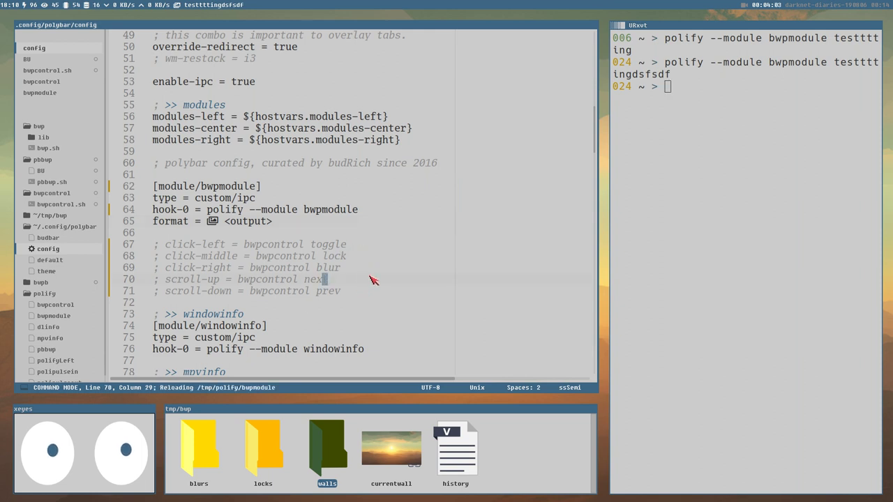
pyautogui.hotkey('ctrl', '/')
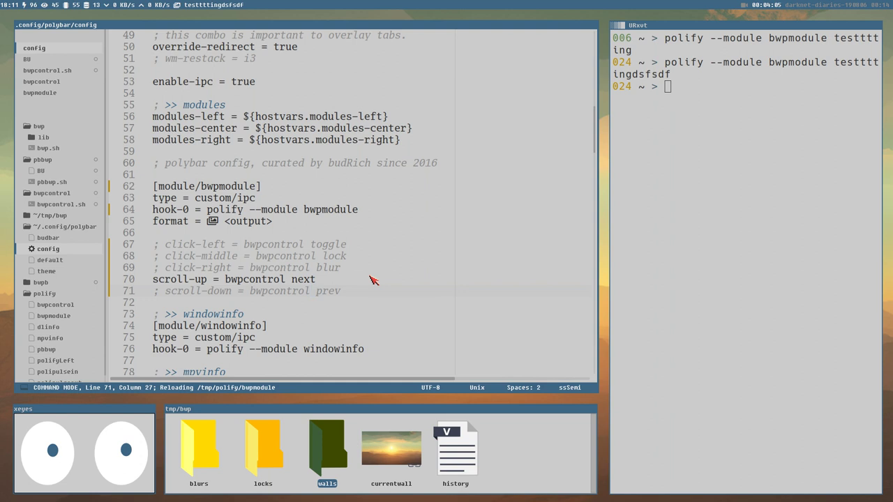
pyautogui.hotkey('ctrl', '/')
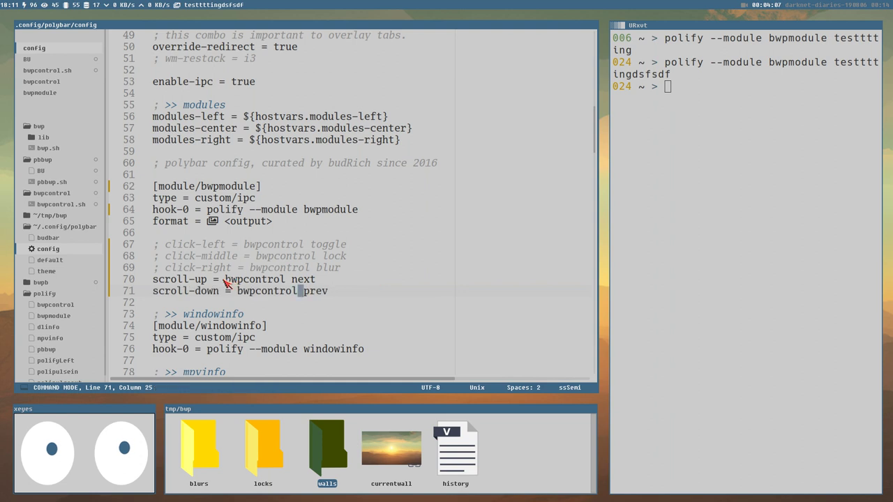
pyautogui.moveTo(225, 280); pyautogui.dragTo(317, 280)
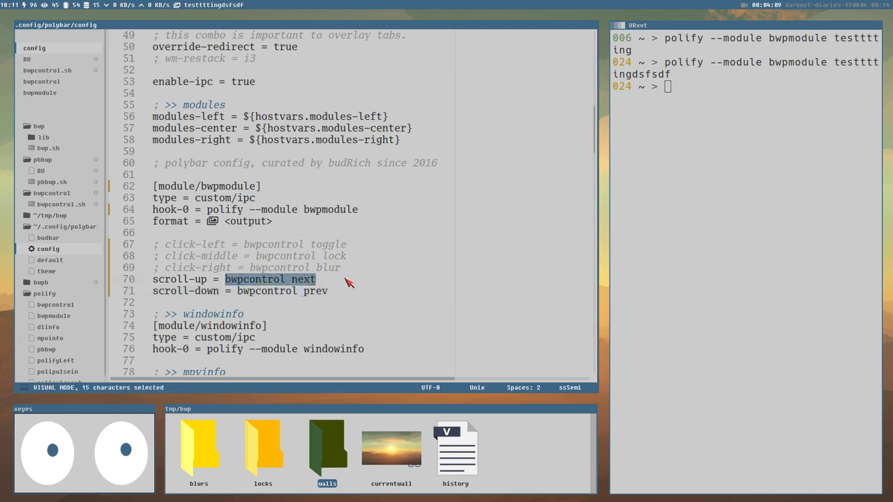
pyautogui.write('cbwp')
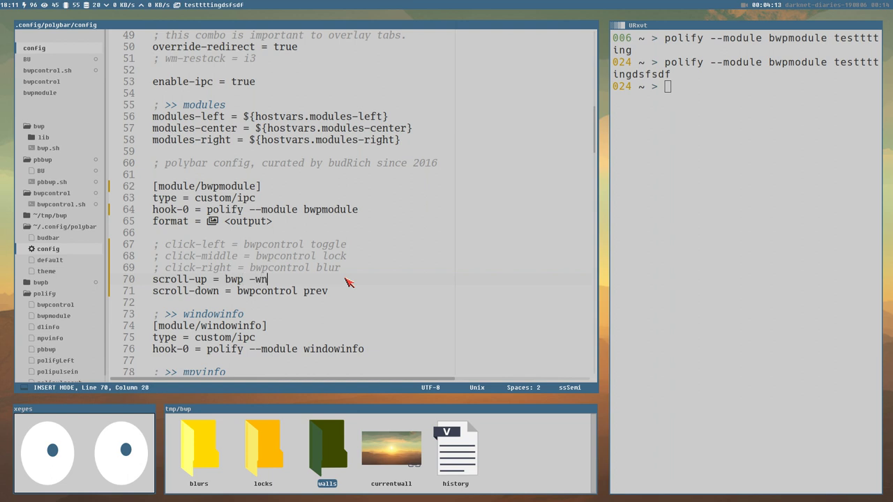
pyautogui.click(236, 293)
pyautogui.moveTo(236, 293); pyautogui.dragTo(402, 294)
pyautogui.write('bwp')
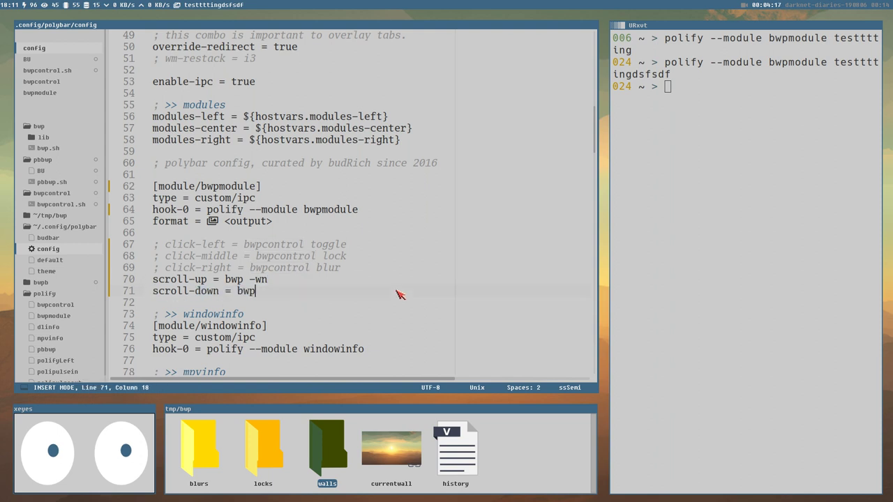
pyautogui.hotkey('ctrl', 's')
# Step: Run bwp -wn twice in the terminal to advance the wallpaper
pyautogui.press('Escape')
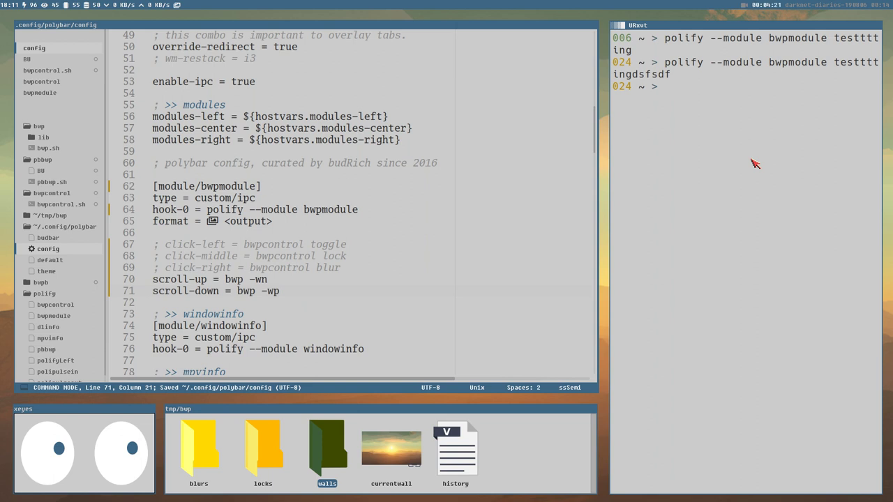
pyautogui.write('wn')
pyautogui.press('Return')
pyautogui.press('Up')
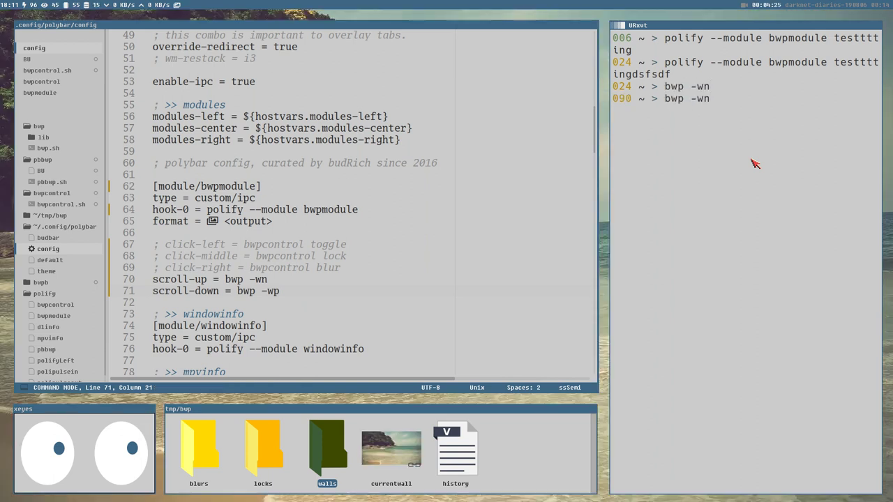
pyautogui.press('Return')
# Step: Scroll over polybar's wallpaper module to cycle backgrounds, ending on an ocean-shore image
pyautogui.click(239, 279)
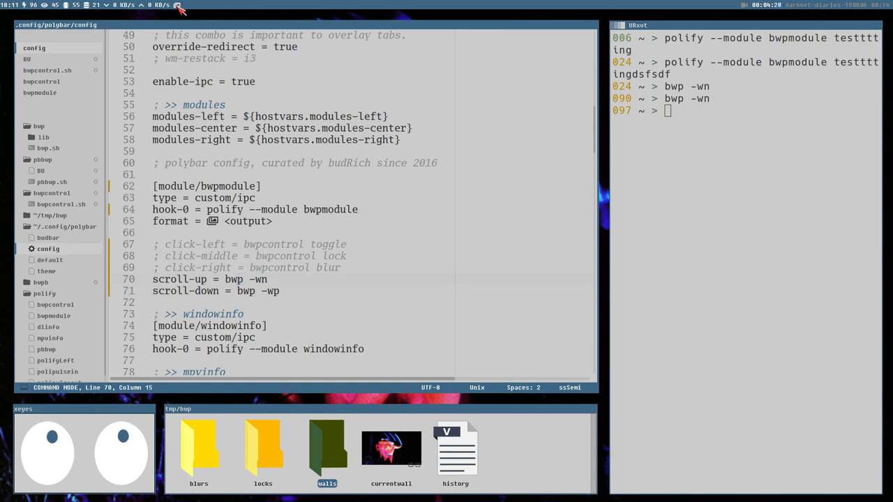
pyautogui.scroll(1, 179, 7)
pyautogui.scroll(1, 178, 7)
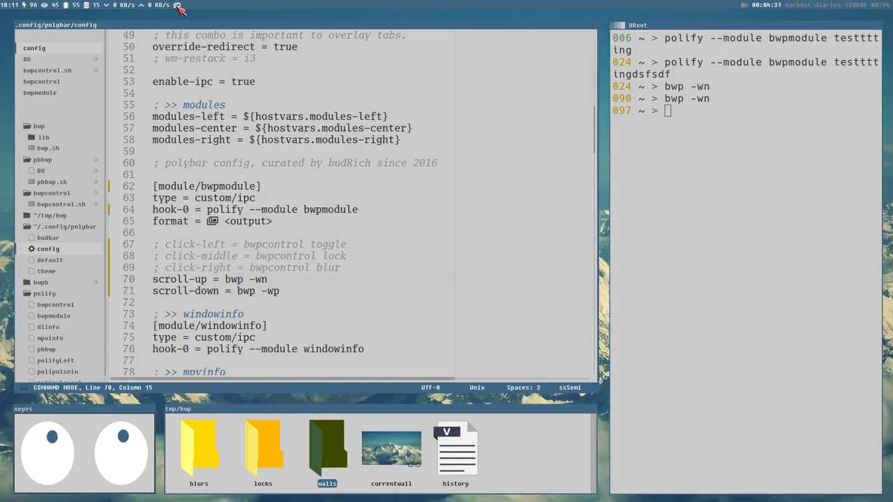
pyautogui.scroll(1, 178, 7)
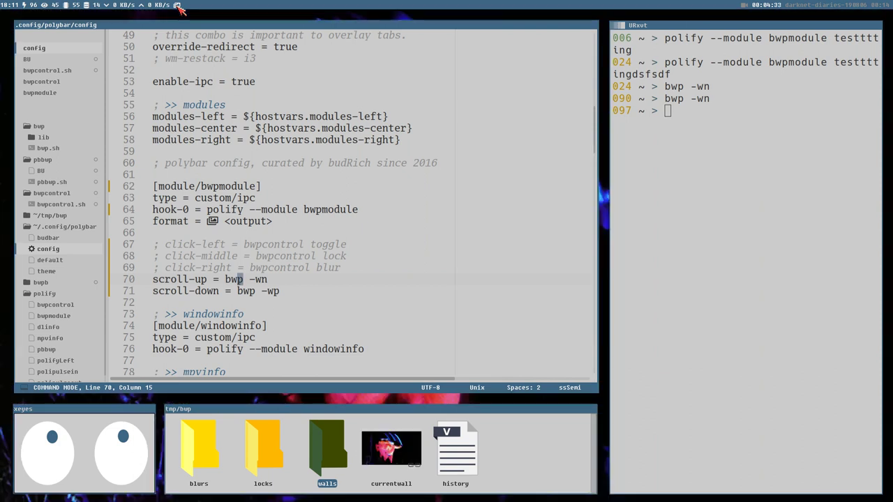
pyautogui.scroll(3, 180, 9)
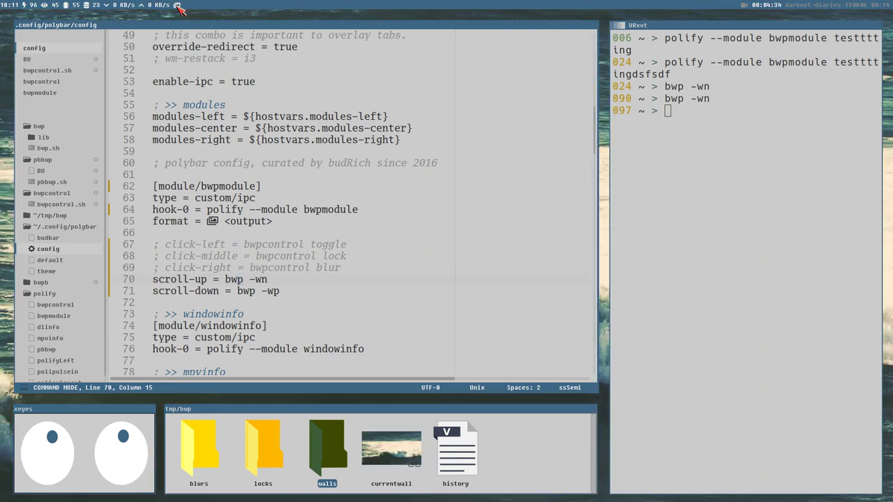
pyautogui.scroll(4, 178, 7)
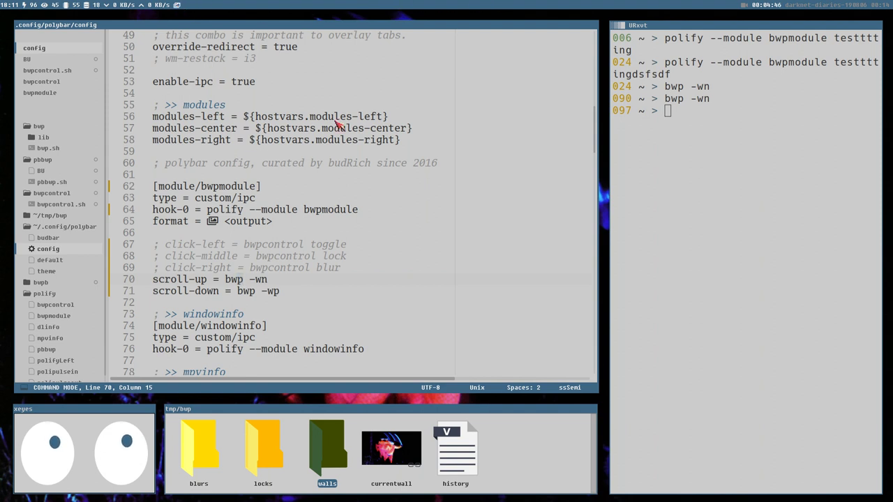
# Step: Open bwpcontrol.sh and delete everything from line 3 onward, keeping only the shebang
pyautogui.click(62, 202)
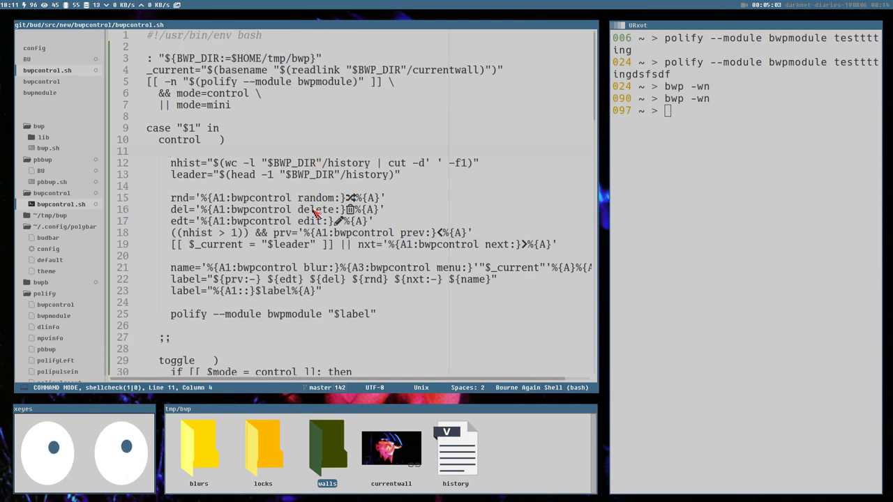
pyautogui.click(149, 59)
pyautogui.hotkey('shift', 'v')
pyautogui.hotkey('shift', 'g')
pyautogui.press('d')
pyautogui.scroll(1, 318, 56)
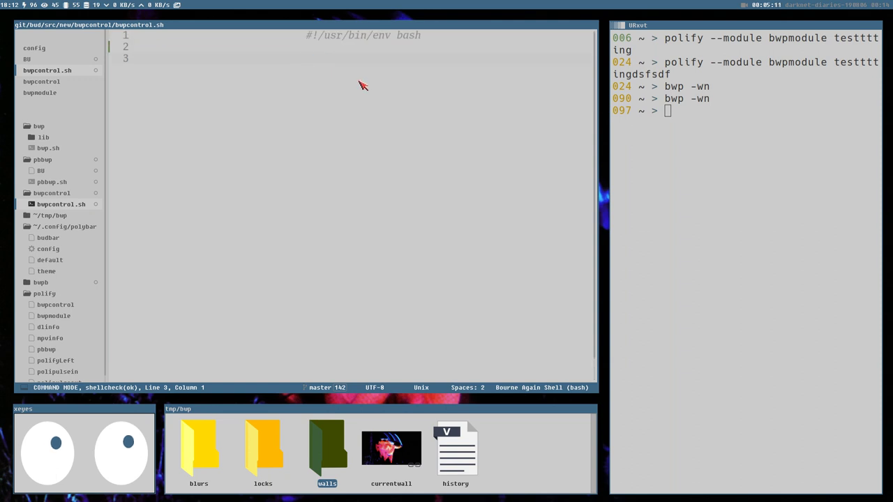
# Step: Write 'polify --module bwpmodule now this is from control script', save, and run bwpcontrol to test
pyautogui.hotkey('ctrl', 's')
pyautogui.write('ipolify --modyu')
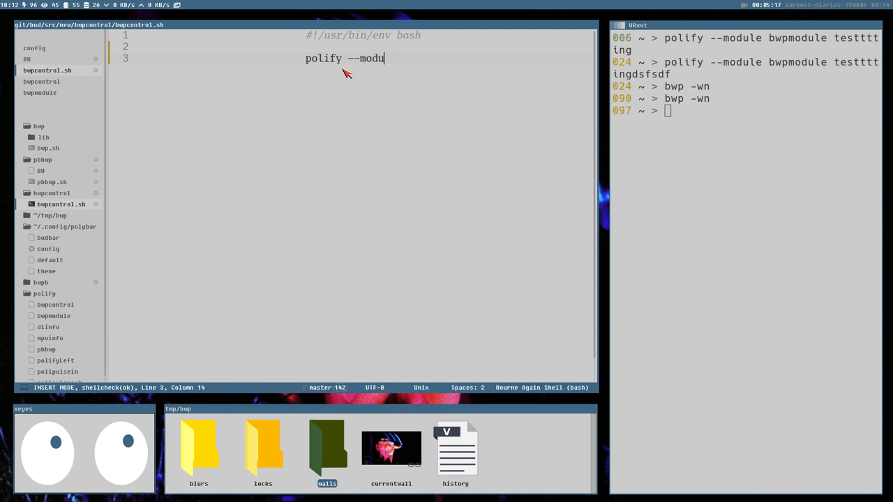
pyautogui.write('module bwpmodule')
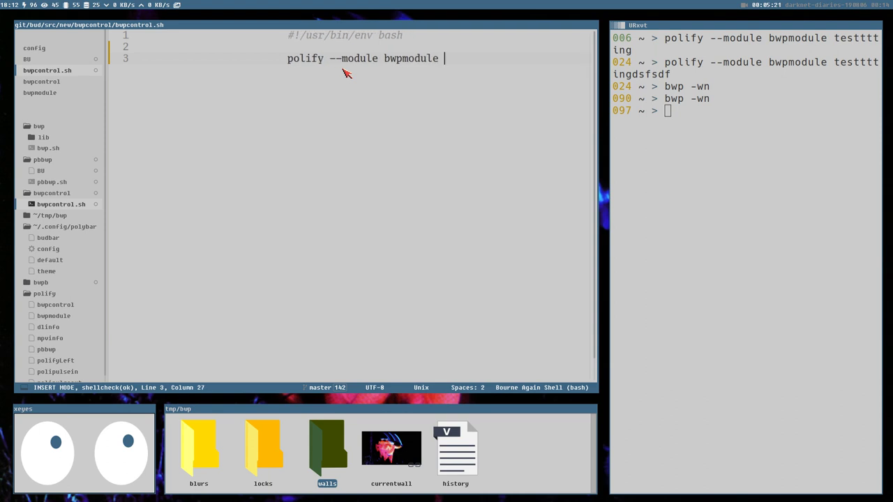
pyautogui.write('now t')
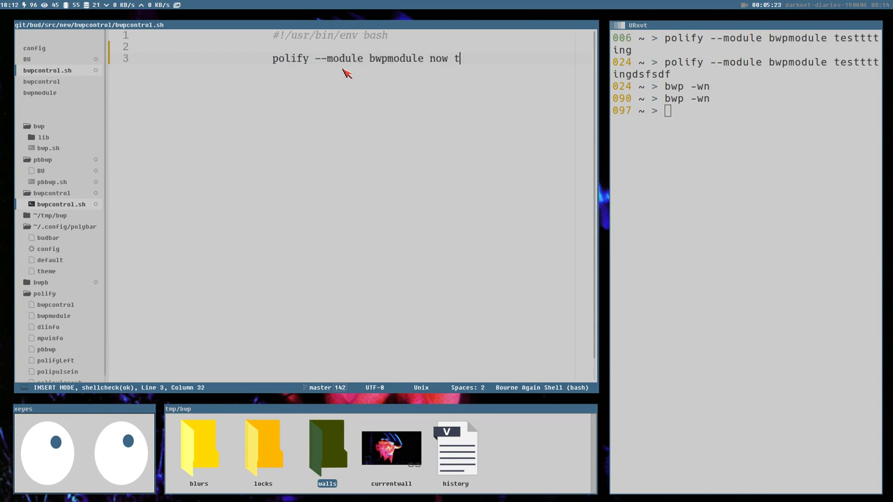
pyautogui.write('his is from contro')
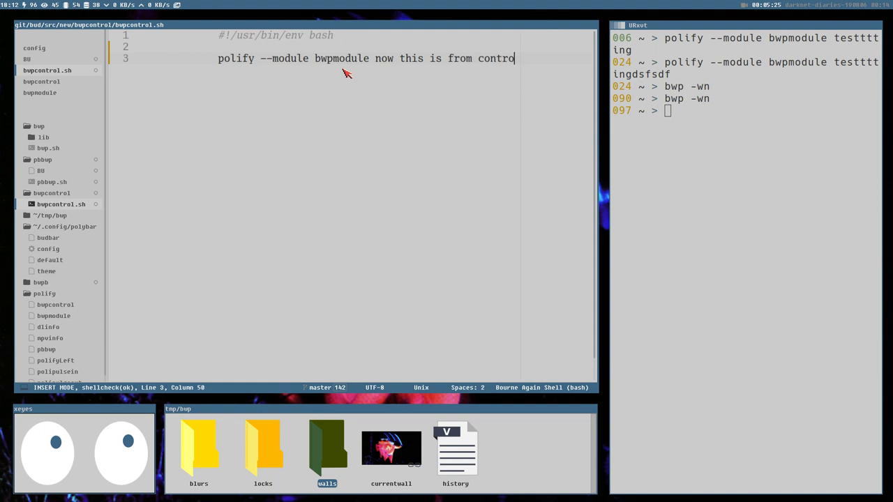
pyautogui.write('l script')
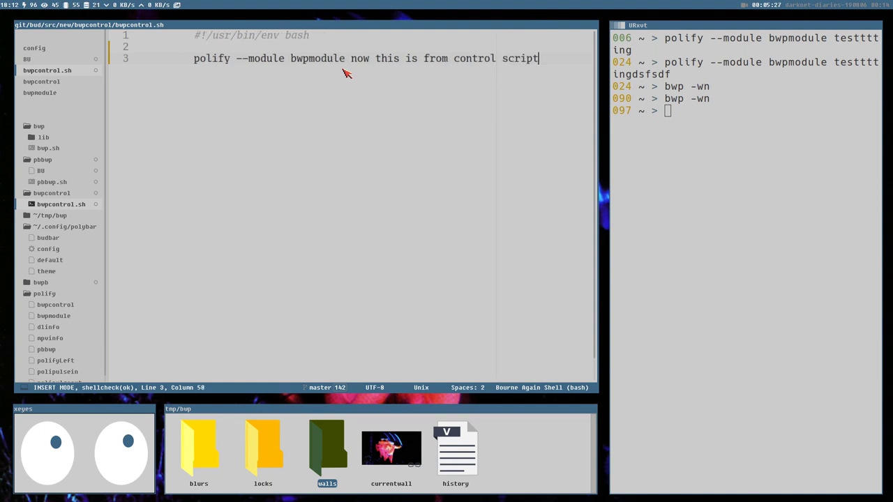
pyautogui.press('Return')
pyautogui.hotkey('ctrl', 's')
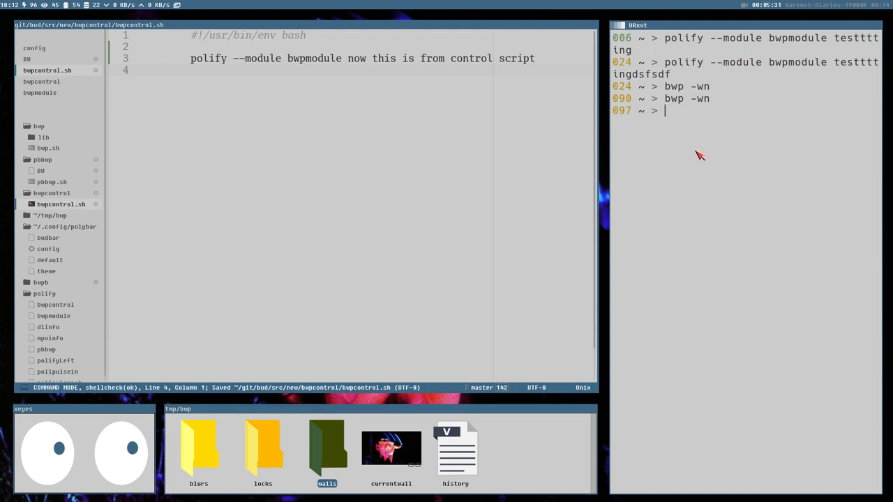
pyautogui.write('bwpcontrol')
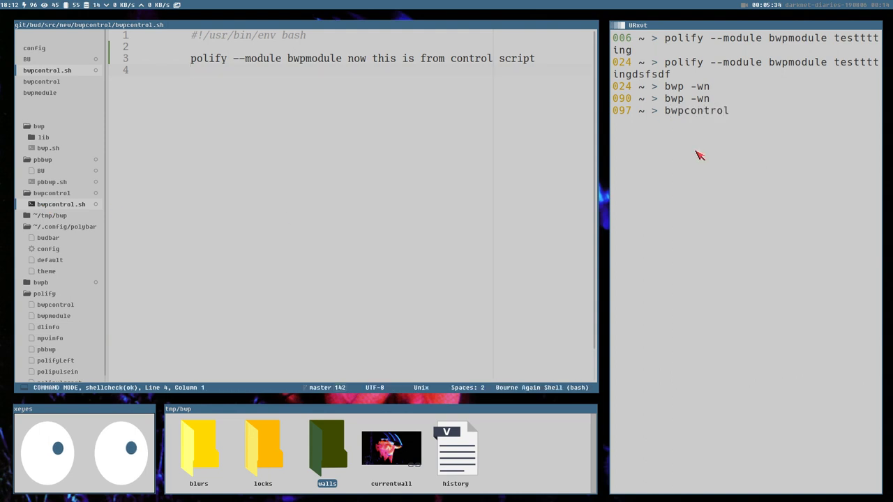
pyautogui.press('Return')
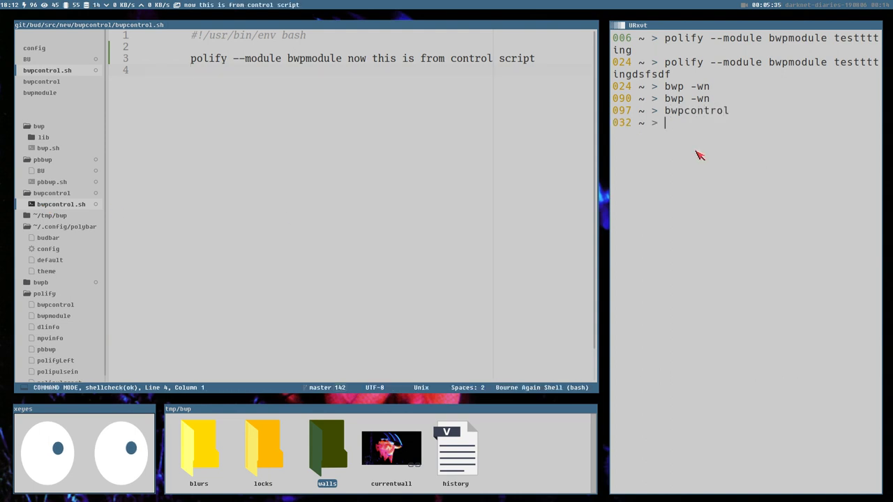